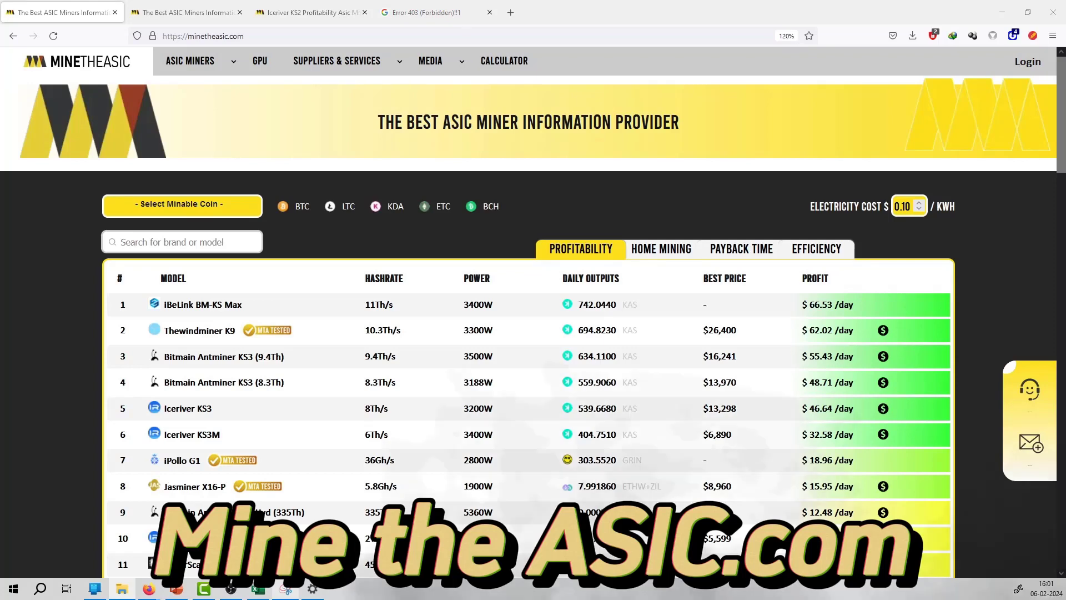
Review the Iceriver KS2 page's 10.70 daily profit, specifications, supplier and repair sections
{"action": "left_click", "coordinate": [330, 5]}
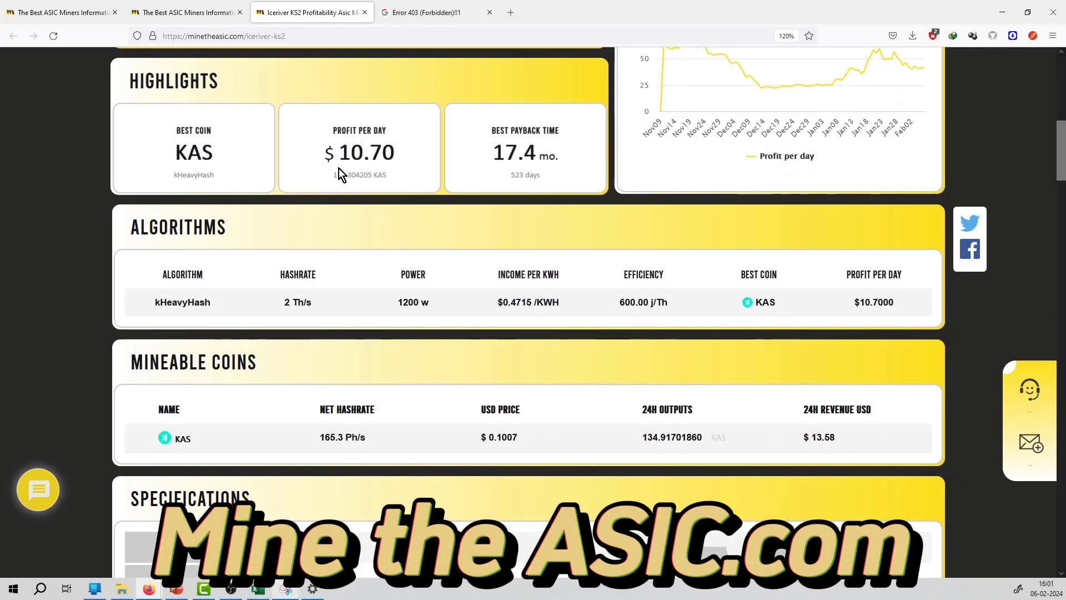
{"action": "double_click", "coordinate": [367, 151]}
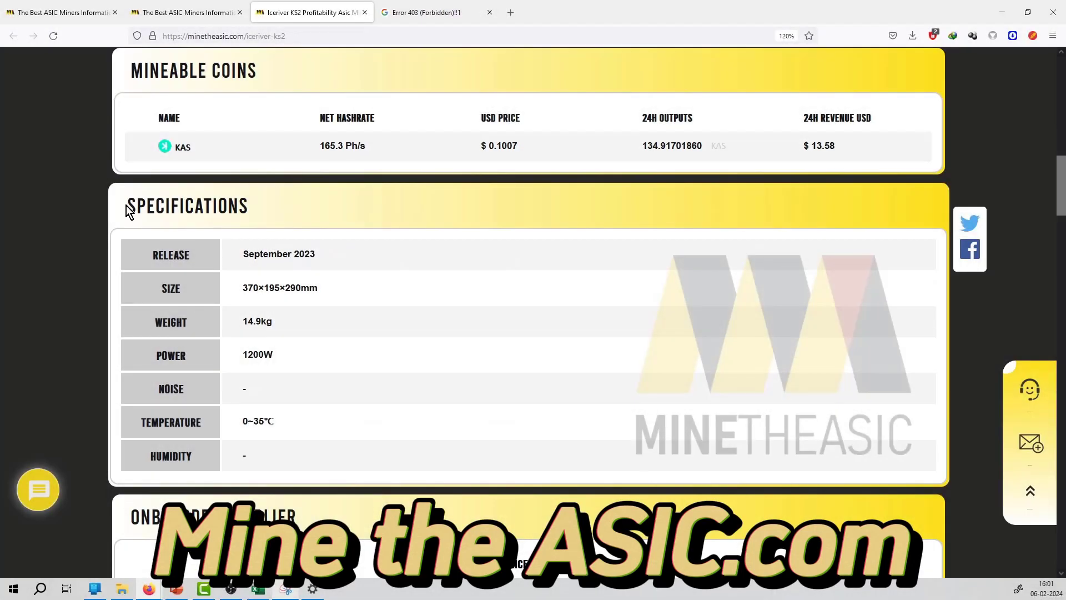
{"action": "left_click_drag", "start_coordinate": [126, 209], "coordinate": [251, 207]}
{"action": "scroll", "coordinate": [286, 233], "scroll_direction": "down", "scroll_amount": 1}
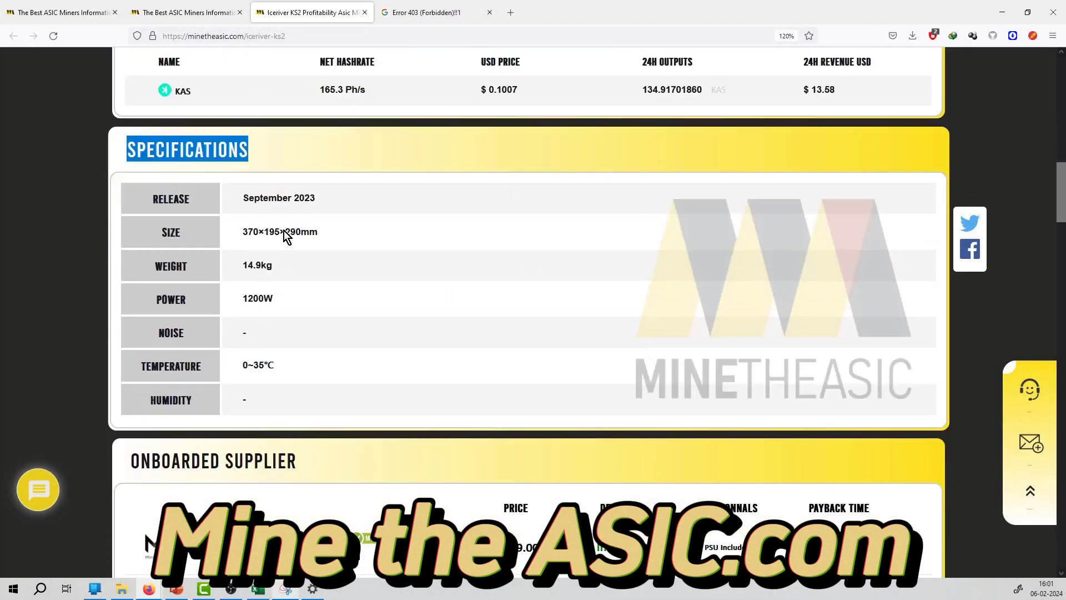
{"action": "left_click_drag", "start_coordinate": [128, 166], "coordinate": [287, 167]}
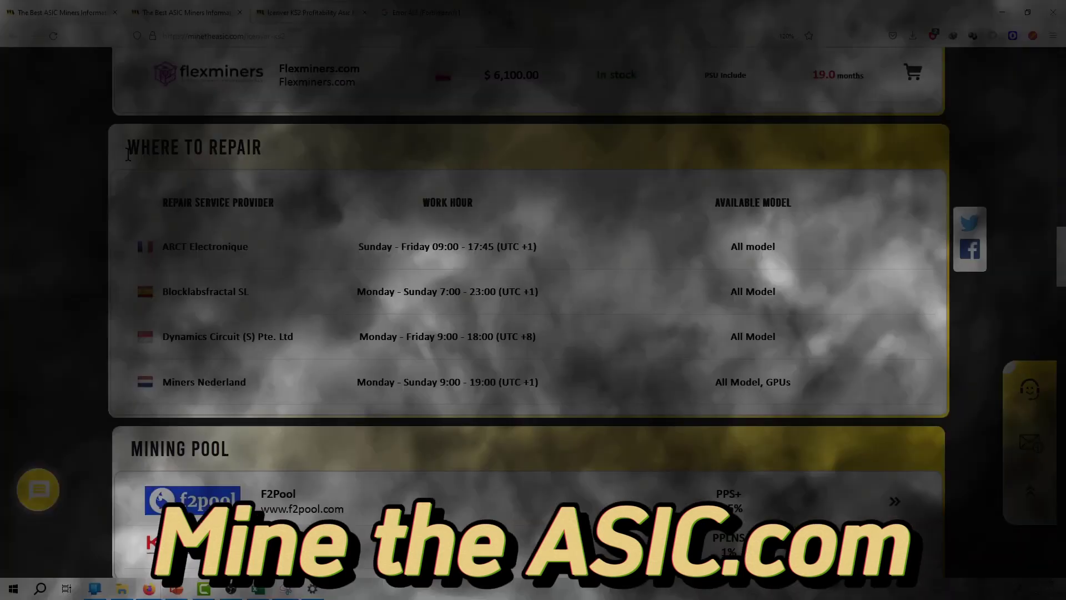
{"action": "left_click_drag", "start_coordinate": [127, 133], "coordinate": [262, 134]}
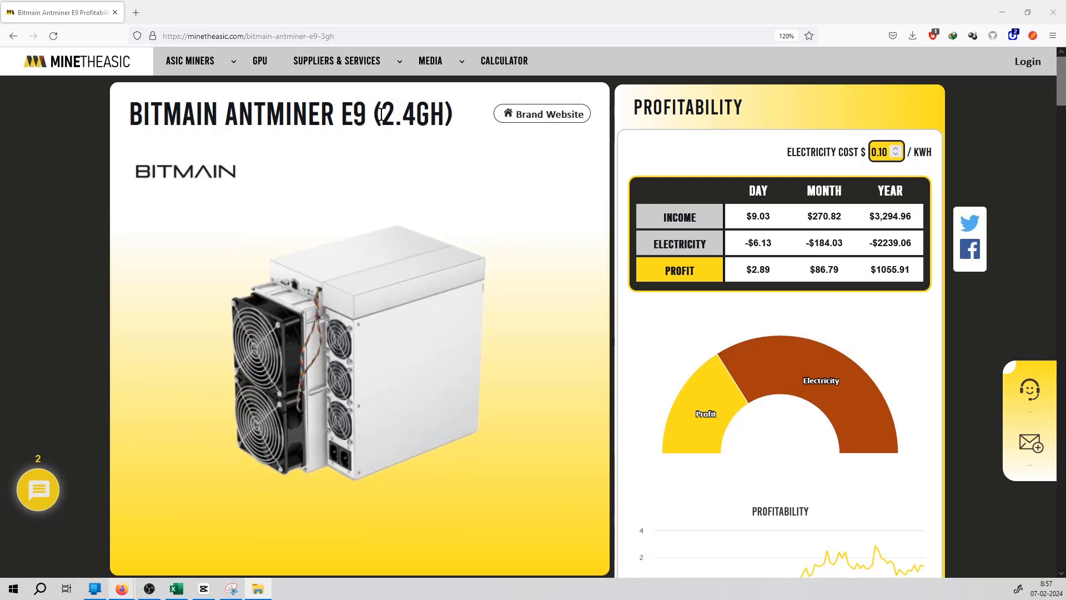
Highlight the 2.4GH hashrate in the Bitmain Antminer E9 page title
{"action": "left_click_drag", "start_coordinate": [382, 114], "coordinate": [429, 114]}
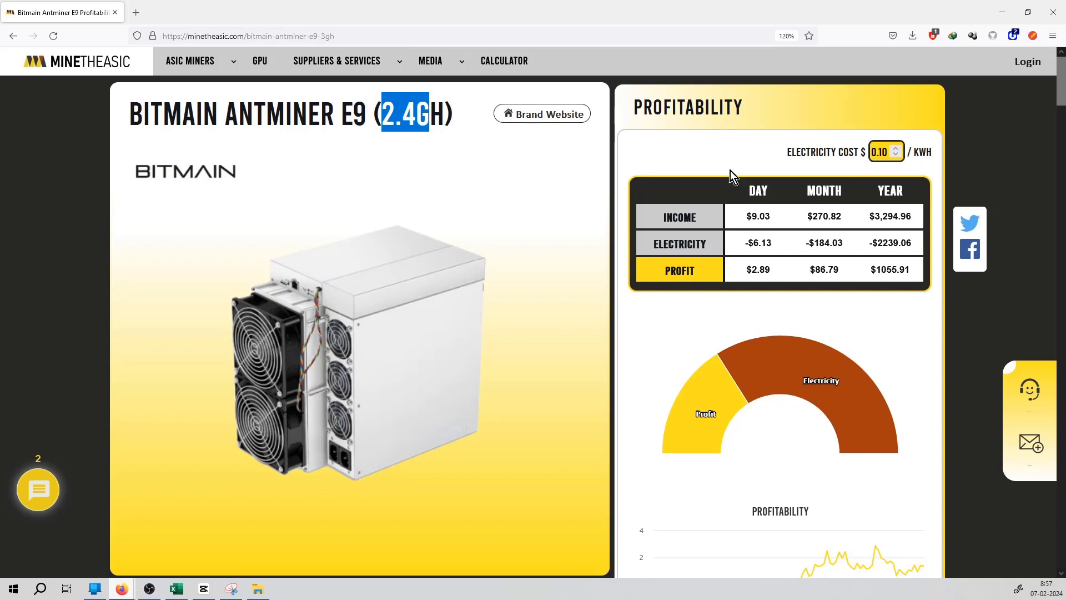
{"action": "scroll", "coordinate": [949, 377], "scroll_direction": "down", "scroll_amount": 3}
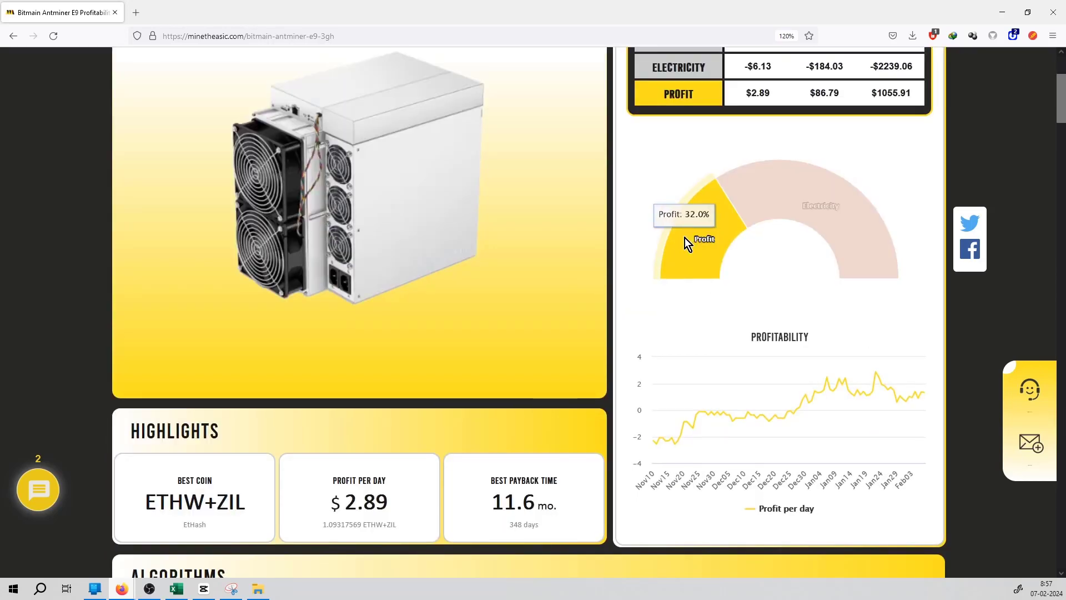
{"action": "scroll", "coordinate": [577, 279], "scroll_direction": "down", "scroll_amount": 1}
{"action": "scroll", "coordinate": [455, 253], "scroll_direction": "down", "scroll_amount": 2}
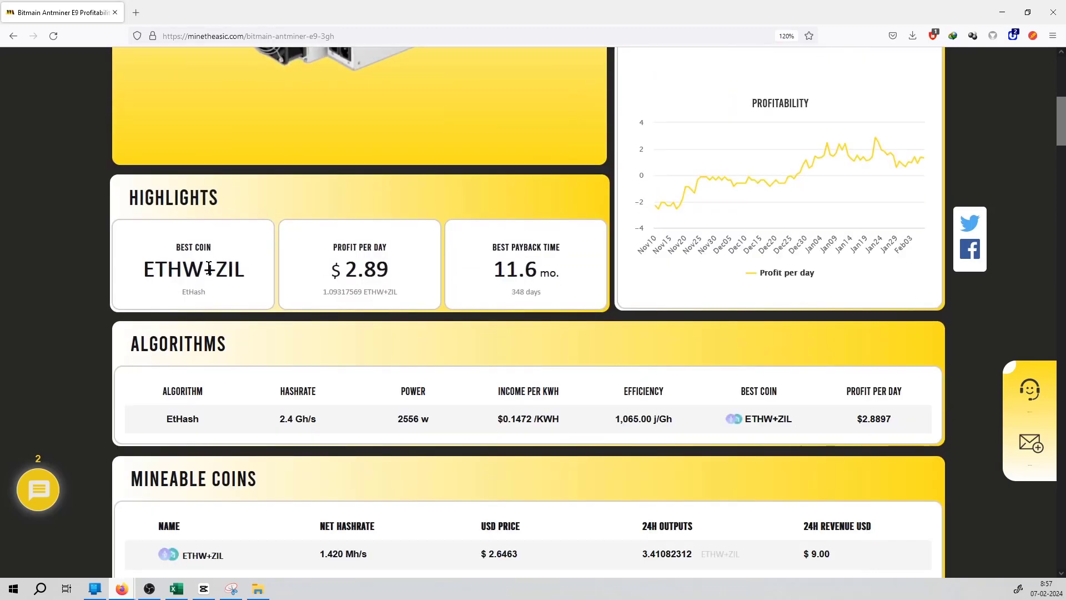
{"action": "scroll", "coordinate": [209, 269], "scroll_direction": "down", "scroll_amount": 3}
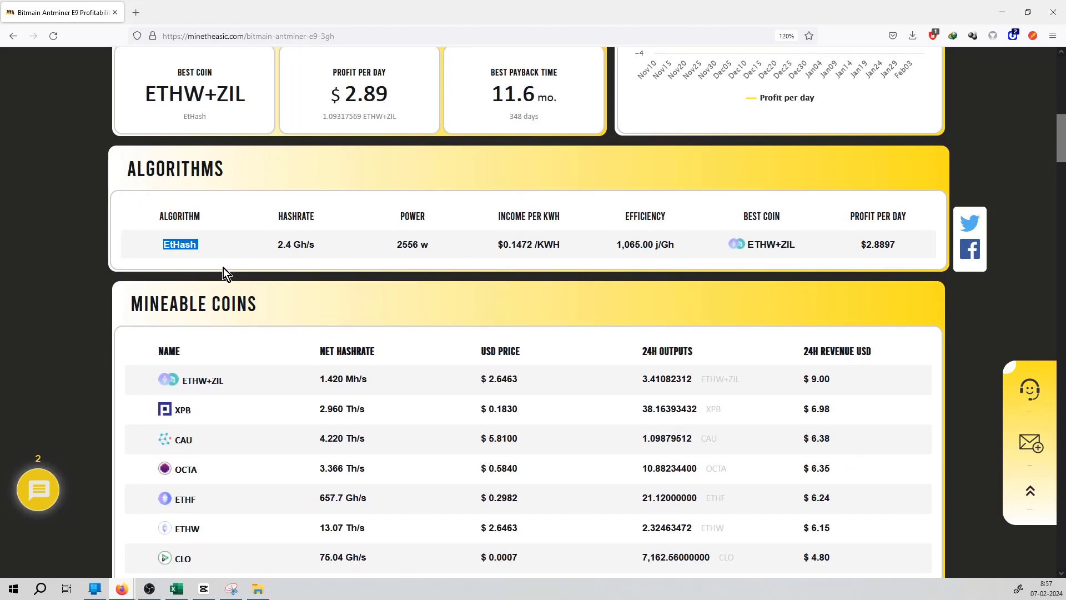
Clear the selection on the EtHash row (2.4 Gh/s, 2556 W) above the mineable coins list
{"action": "left_click", "coordinate": [266, 287]}
{"action": "scroll", "coordinate": [256, 288], "scroll_direction": "down", "scroll_amount": 3}
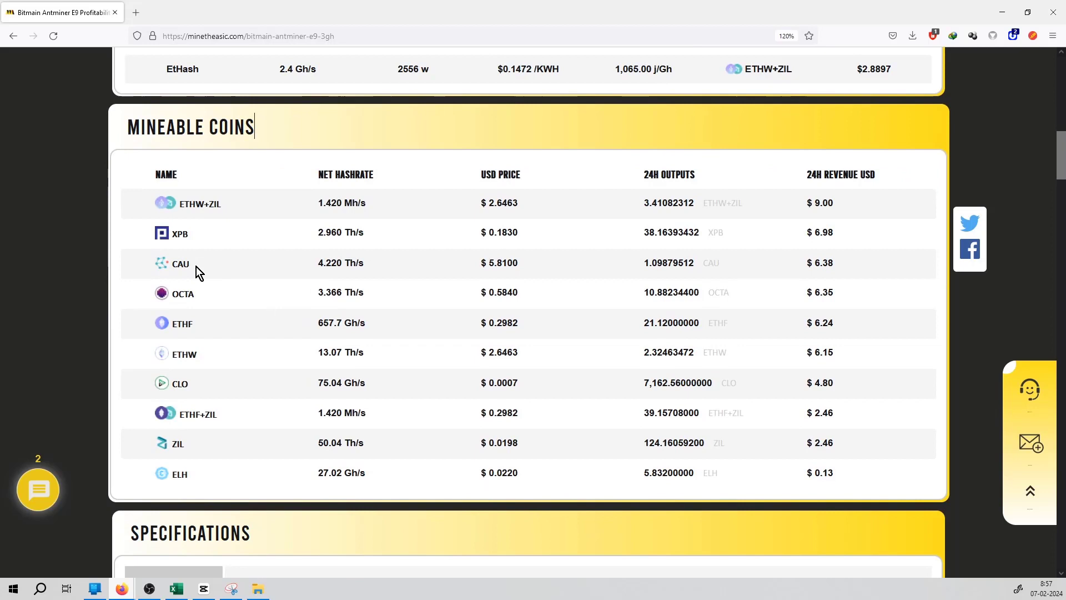
{"action": "scroll", "coordinate": [209, 346], "scroll_direction": "down", "scroll_amount": 4}
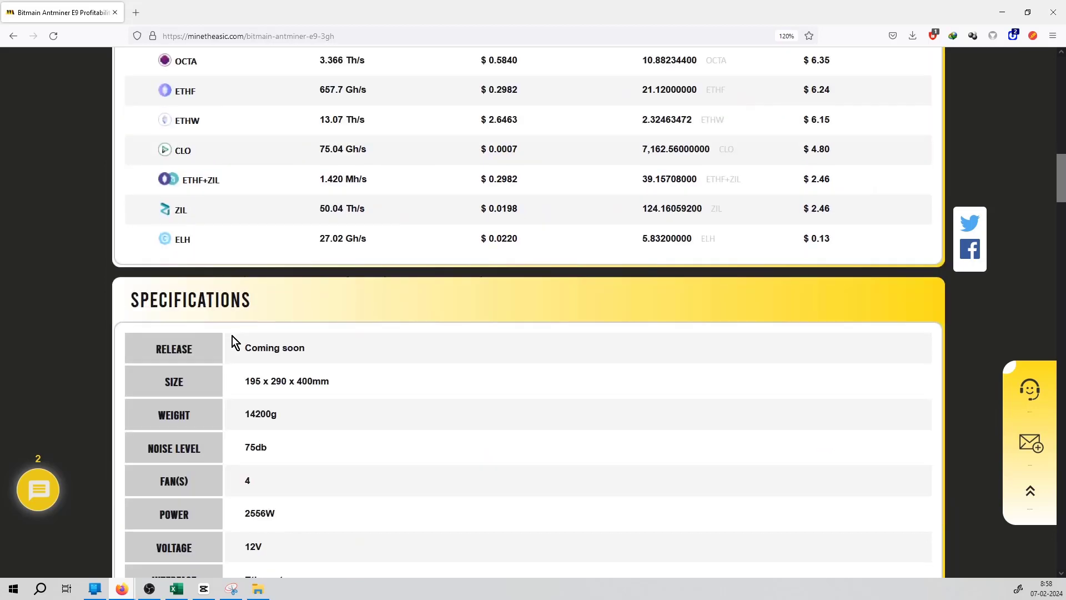
{"action": "scroll", "coordinate": [242, 328], "scroll_direction": "down", "scroll_amount": 3}
Highlight the E9 Specifications heading (14200 g, 75 dB, 2556 W) below the mineable coins
{"action": "left_click_drag", "start_coordinate": [125, 123], "coordinate": [250, 124]}
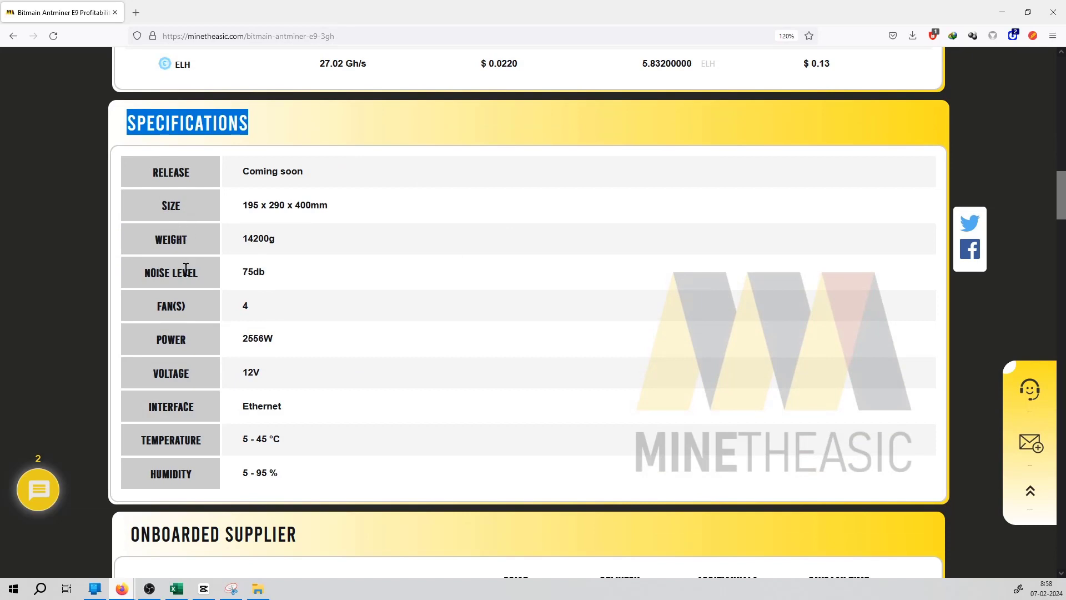
{"action": "scroll", "coordinate": [347, 359], "scroll_direction": "down", "scroll_amount": 8}
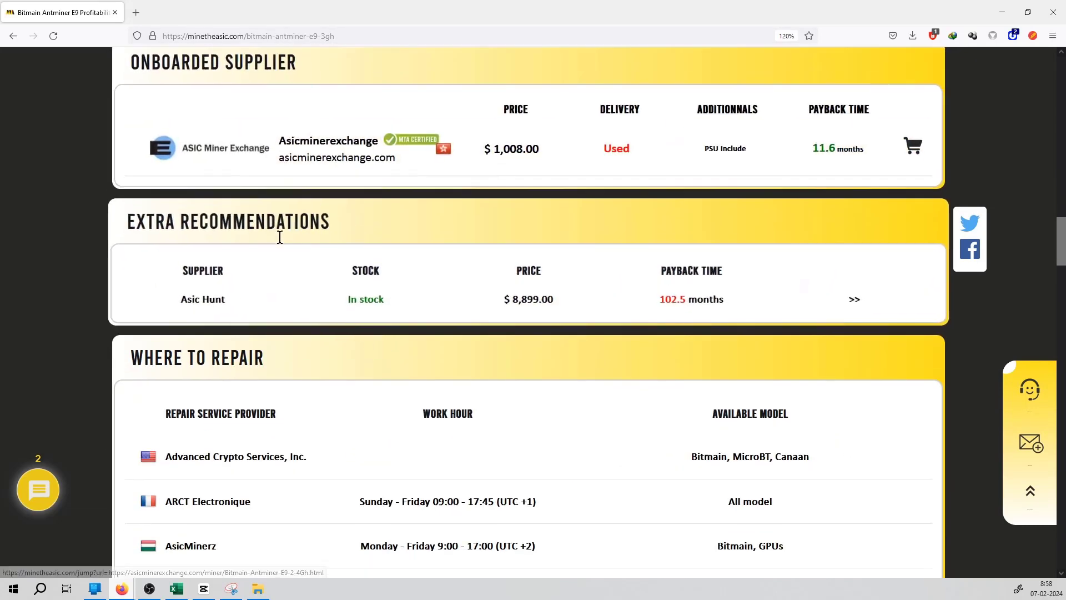
{"action": "scroll", "coordinate": [281, 238], "scroll_direction": "down", "scroll_amount": 2}
{"action": "scroll", "coordinate": [281, 238], "scroll_direction": "down", "scroll_amount": 3}
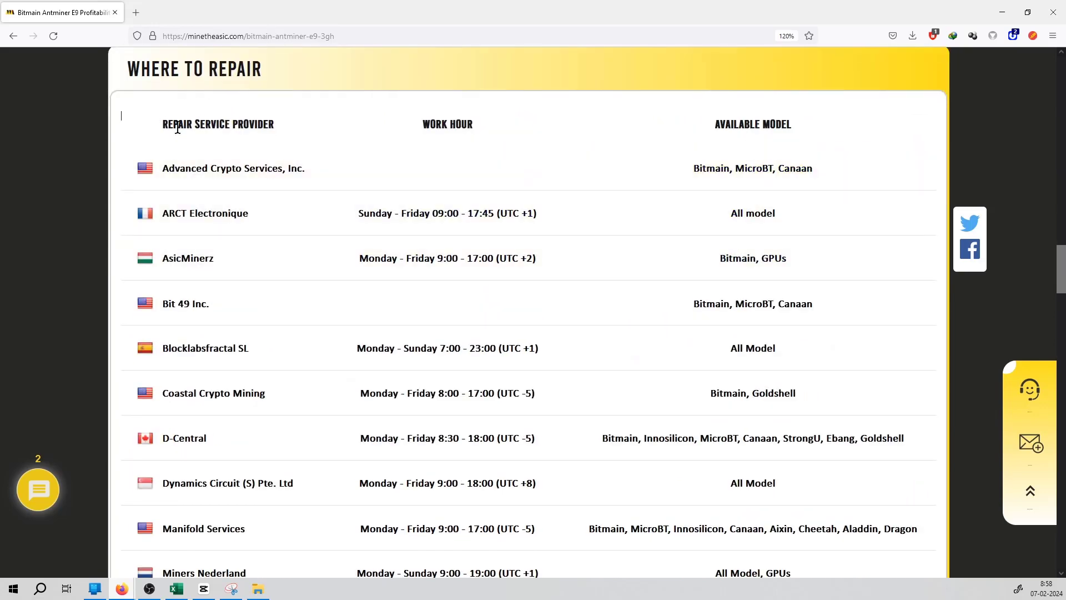
{"action": "left_click_drag", "start_coordinate": [152, 116], "coordinate": [275, 144]}
{"action": "scroll", "coordinate": [239, 208], "scroll_direction": "up", "scroll_amount": 6}
{"action": "scroll", "coordinate": [239, 206], "scroll_direction": "up", "scroll_amount": 10}
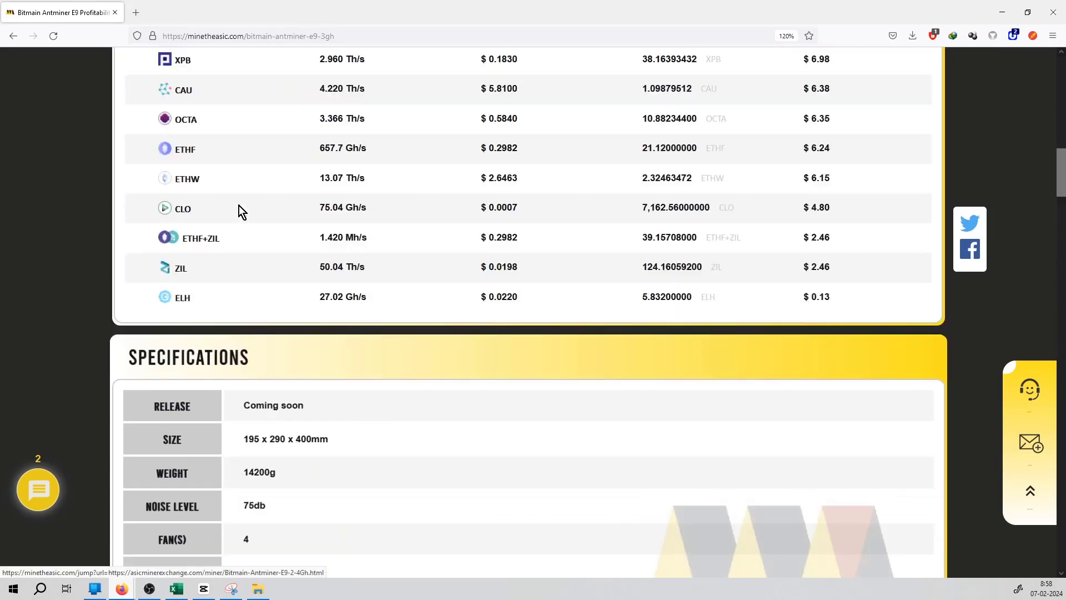